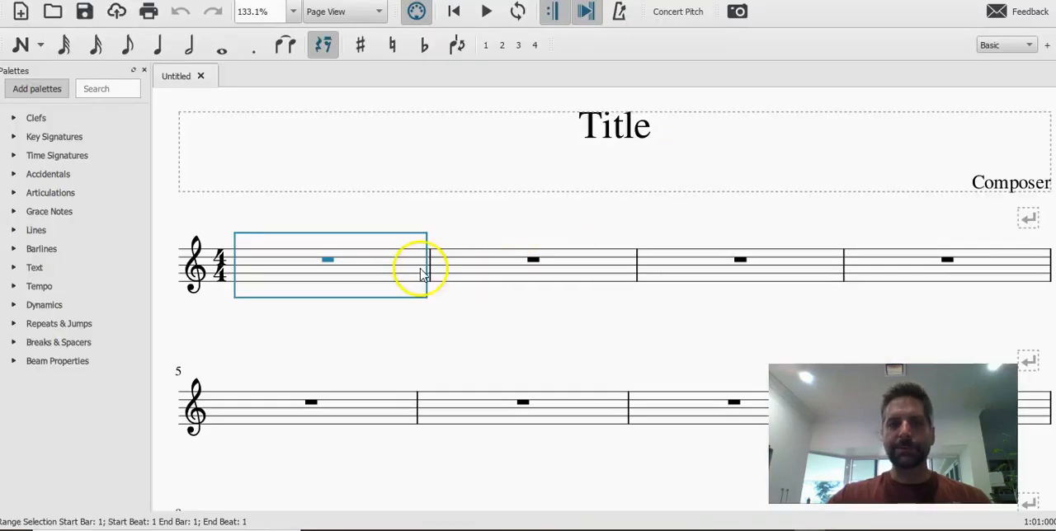
# Check the "It's always better with" rhythm in the whiteboard photo, then split bar 2's whole rest in MuseScore into four crotchet rests.
pyautogui.click(389, 272)
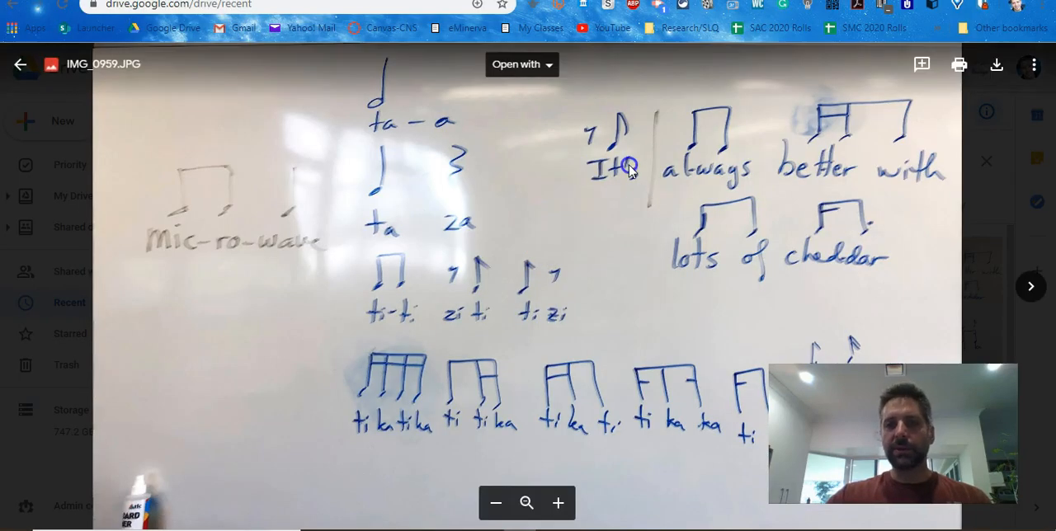
pyautogui.click(689, 155)
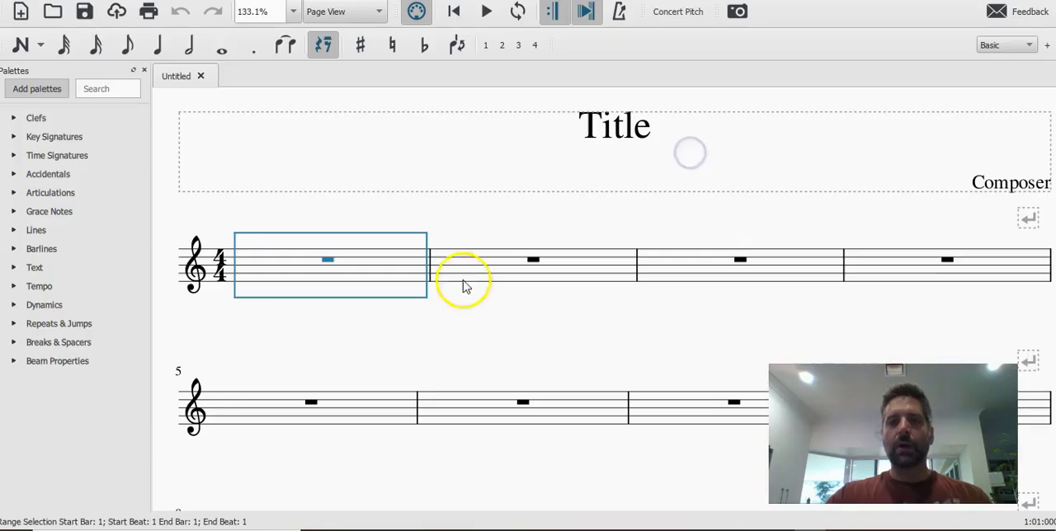
pyautogui.click(476, 264)
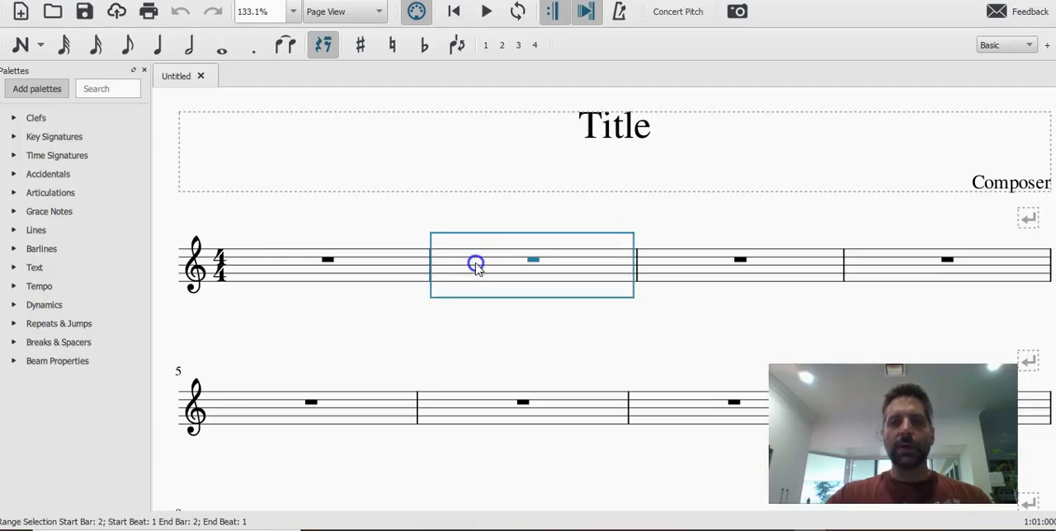
pyautogui.click(534, 261)
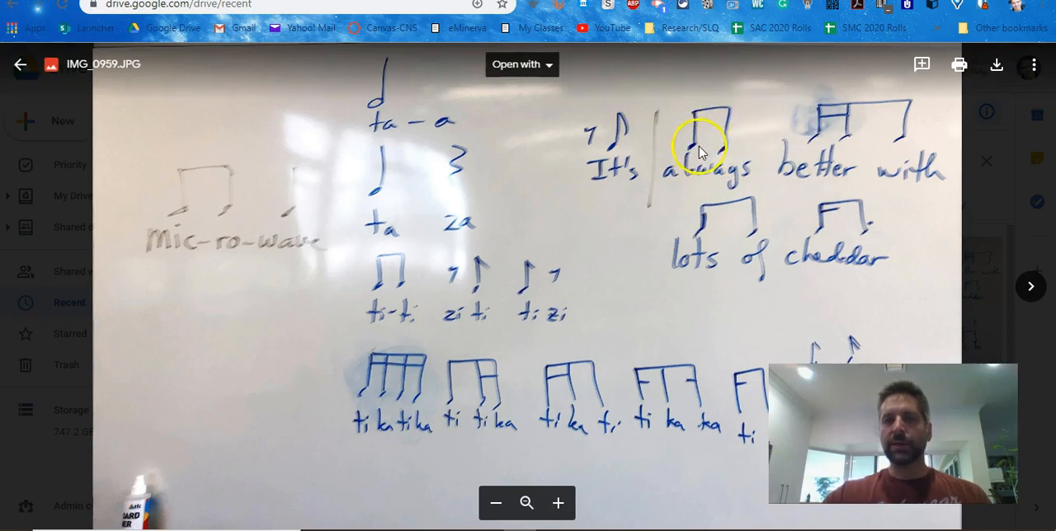
pyautogui.hotkey('alt', 'Tab')
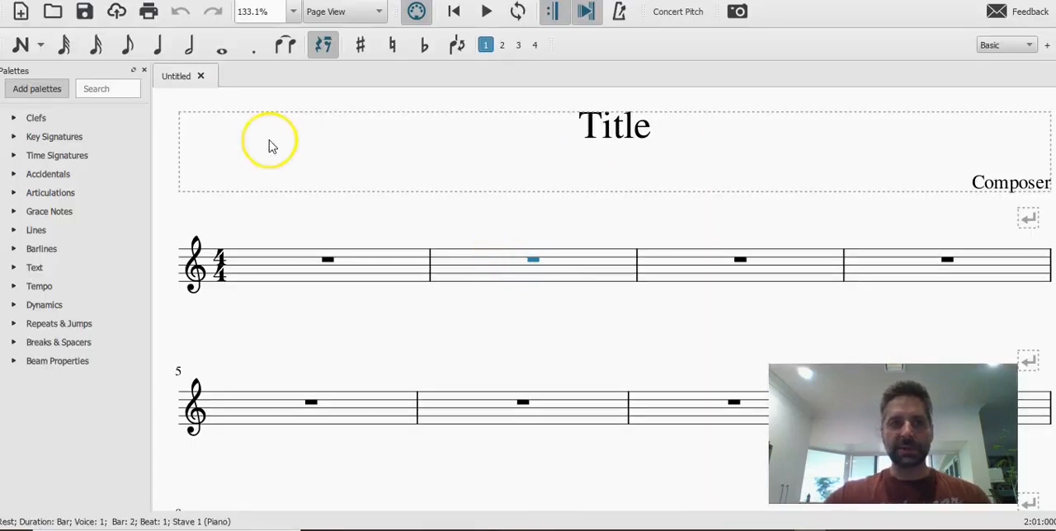
pyautogui.click(157, 45)
pyautogui.click(559, 264)
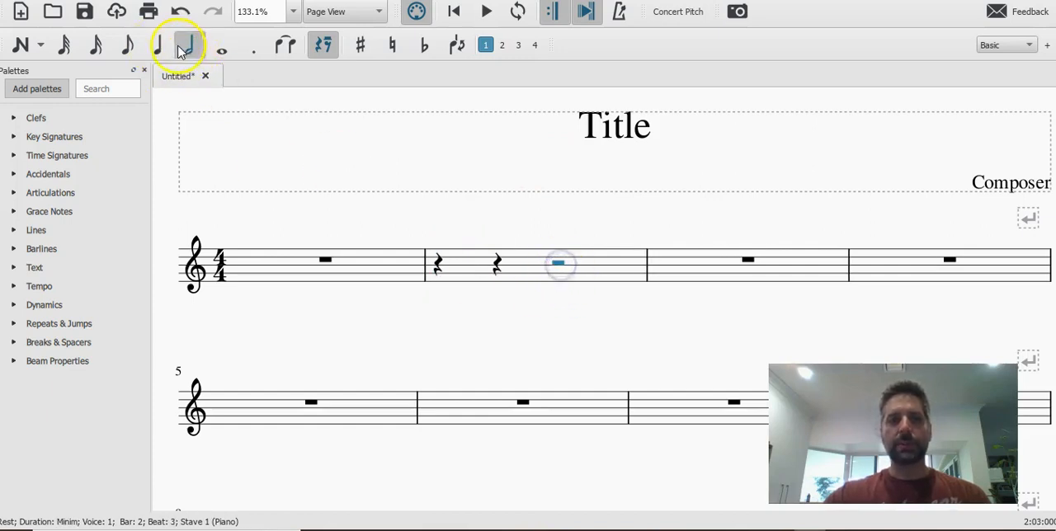
pyautogui.click(157, 44)
pyautogui.click(434, 257)
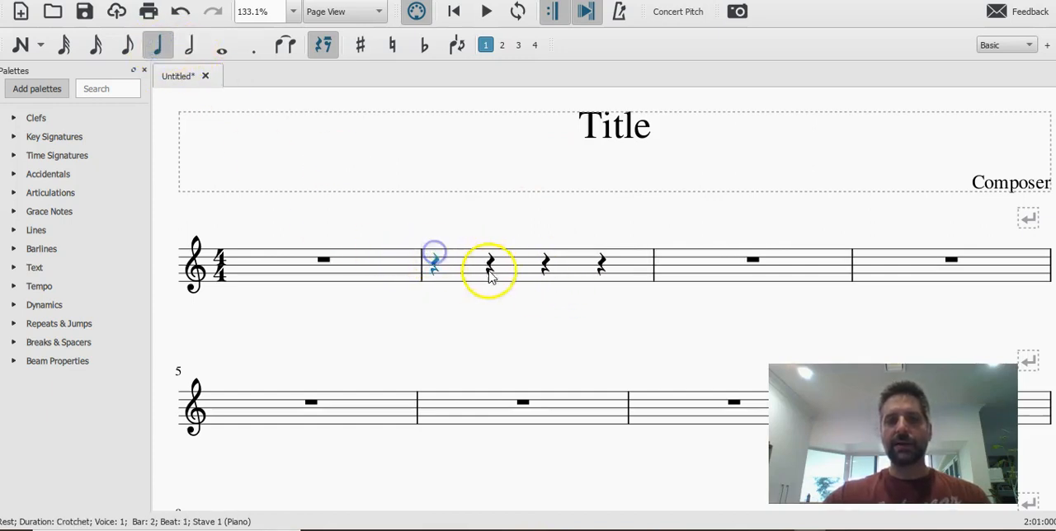
# Compare the written rhythms in the whiteboard photo with the note durations available in MuseScore.
pyautogui.hotkey('alt', 'Tab')
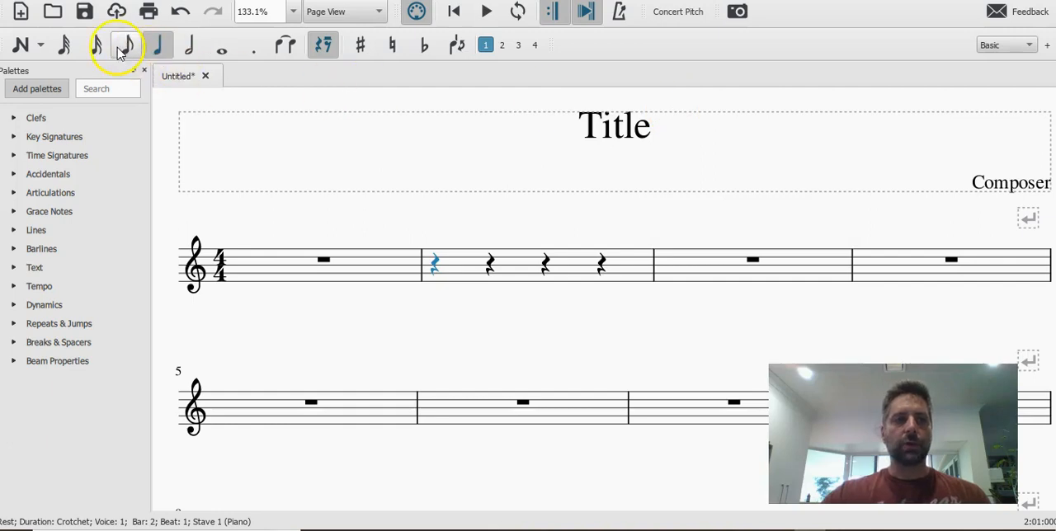
pyautogui.hotkey('alt', 'Tab')
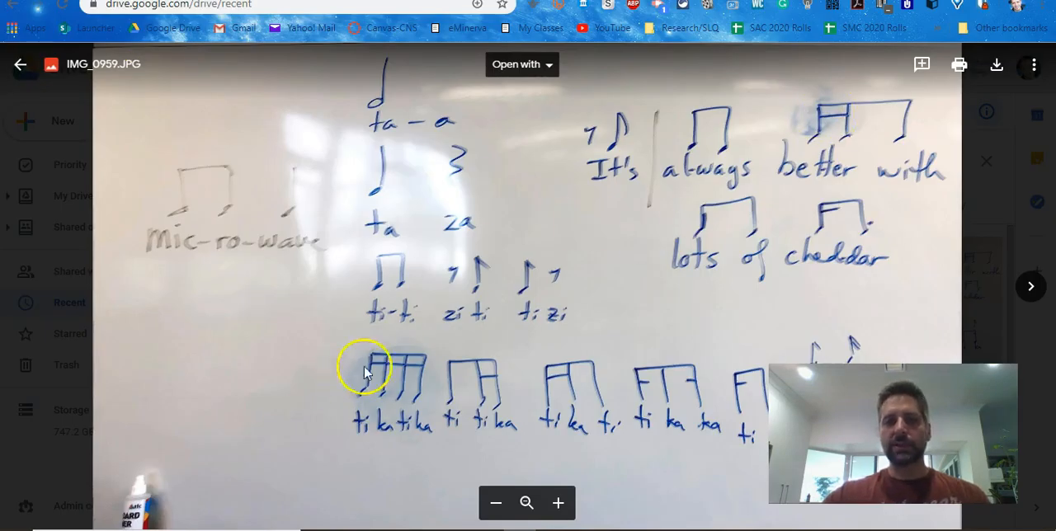
pyautogui.hotkey('alt', 'Tab')
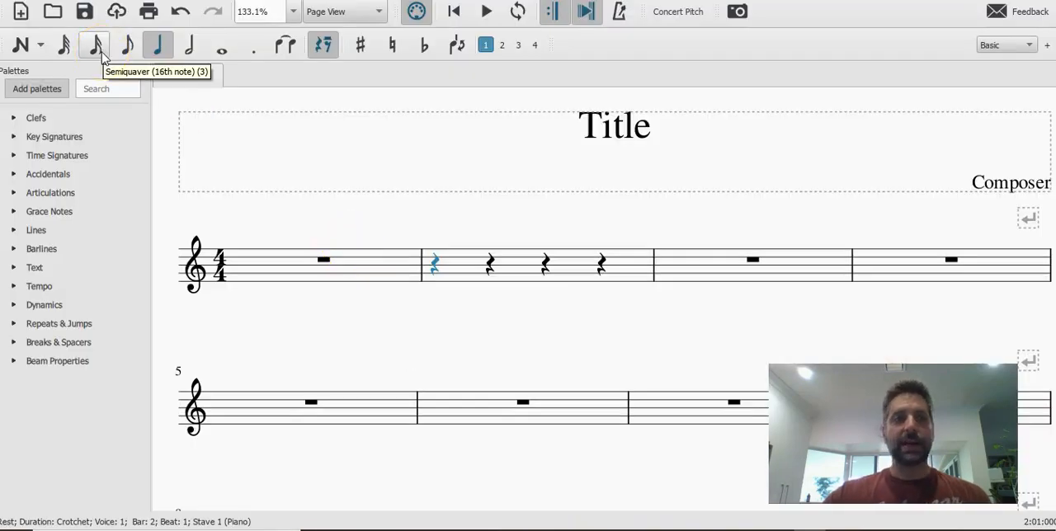
pyautogui.hotkey('alt', 'Tab')
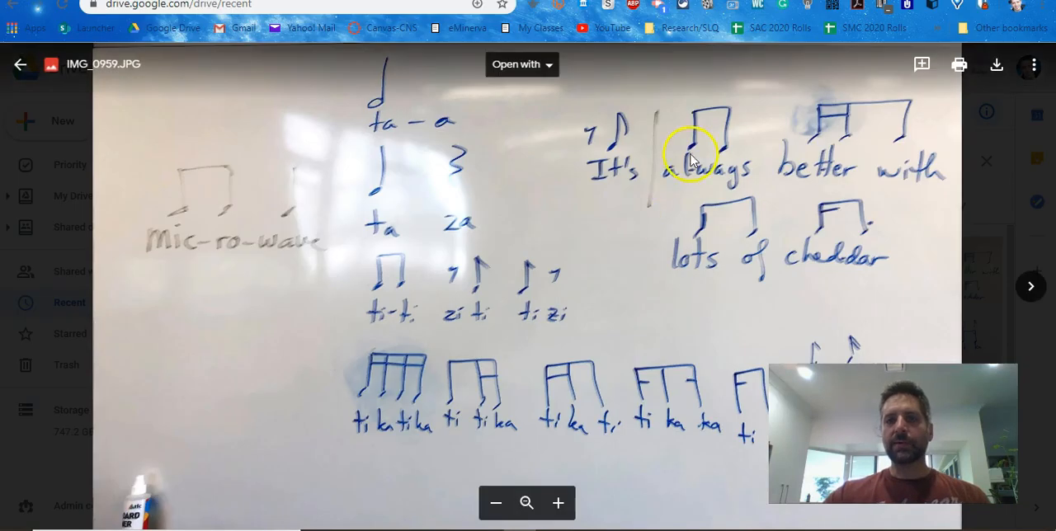
pyautogui.hotkey('alt', 'Tab')
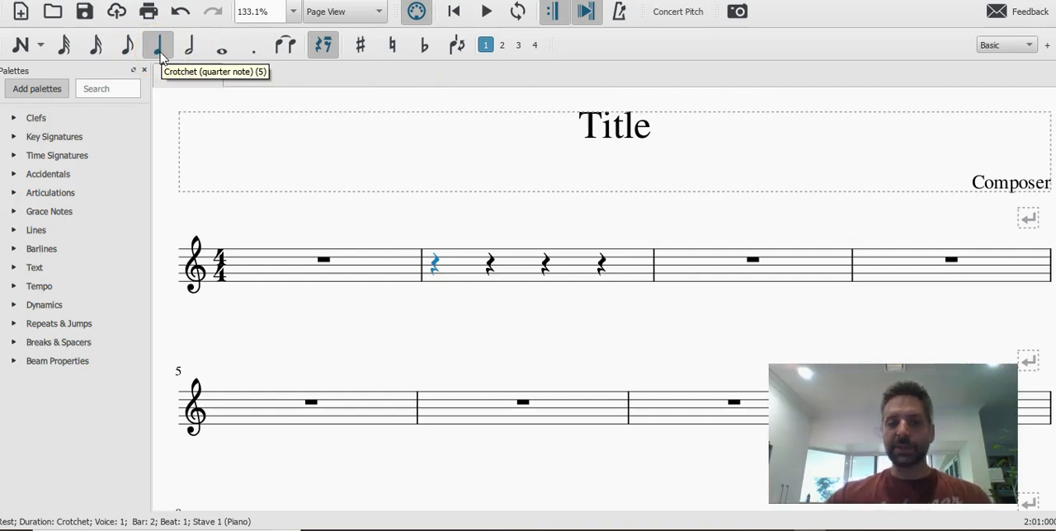
pyautogui.hotkey('alt', 'Tab')
pyautogui.hotkey('alt', 'Tab')
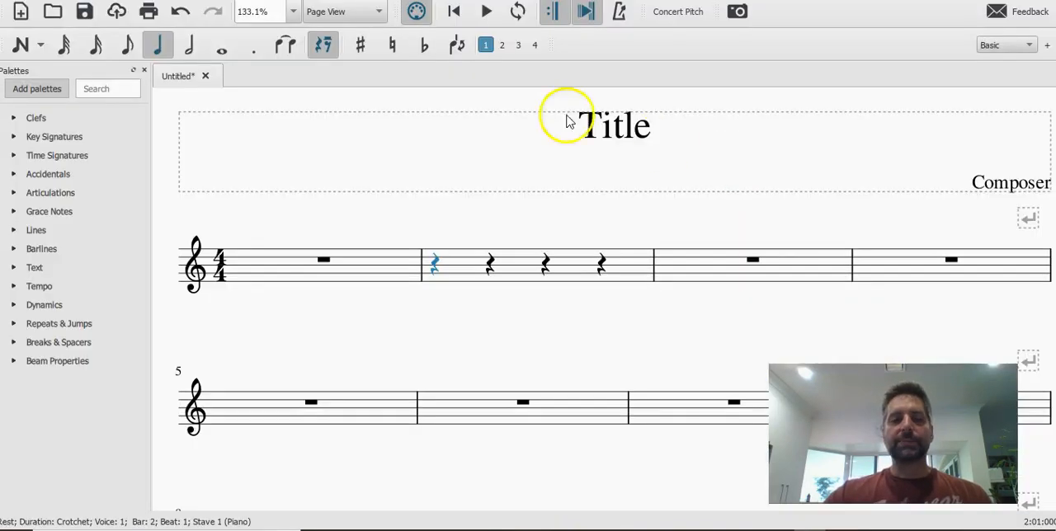
# Divide the first crotchet rest of bar 2 into quavers and enter two F4 quavers on beat 1.
pyautogui.click(129, 51)
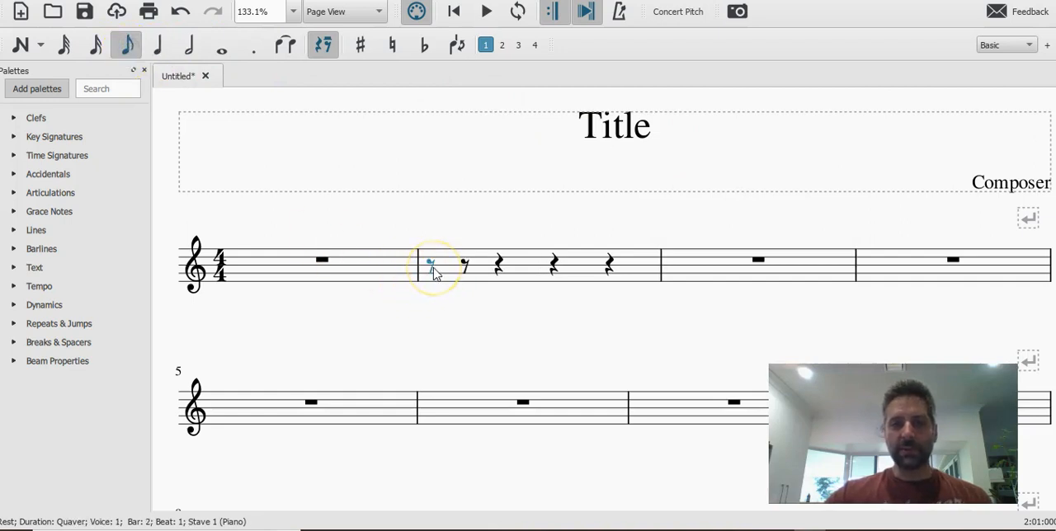
pyautogui.hotkey('alt', 'Tab')
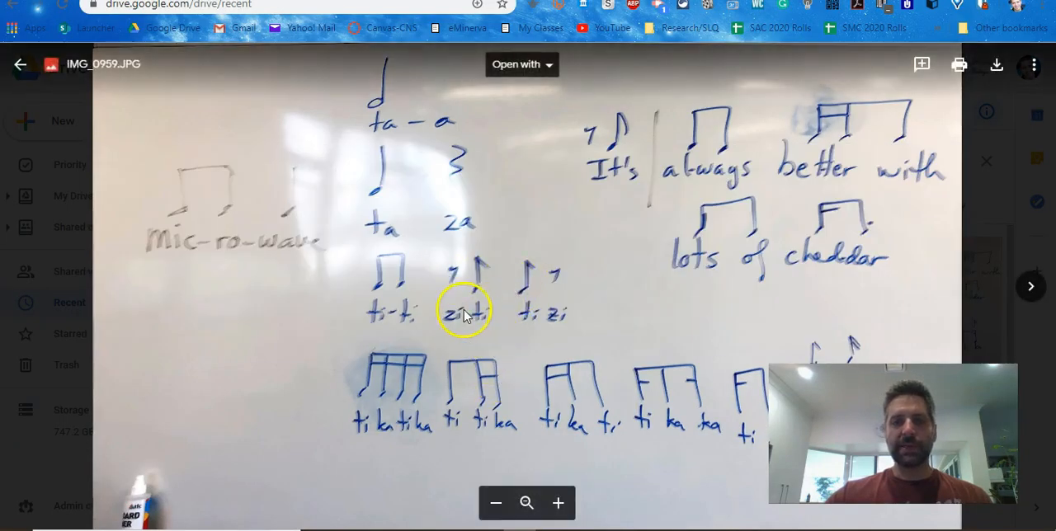
pyautogui.hotkey('alt', 'Tab')
pyautogui.click(21, 46)
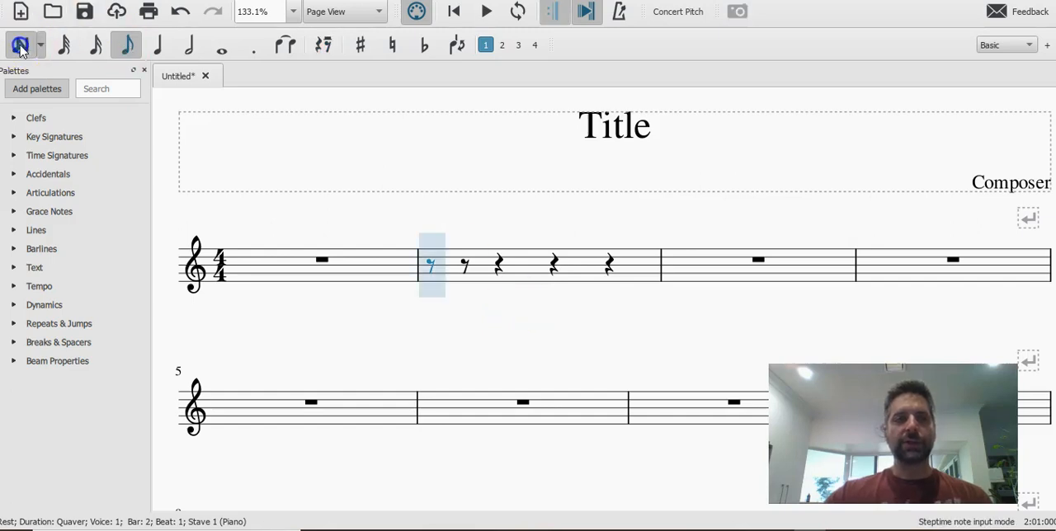
pyautogui.click(433, 281)
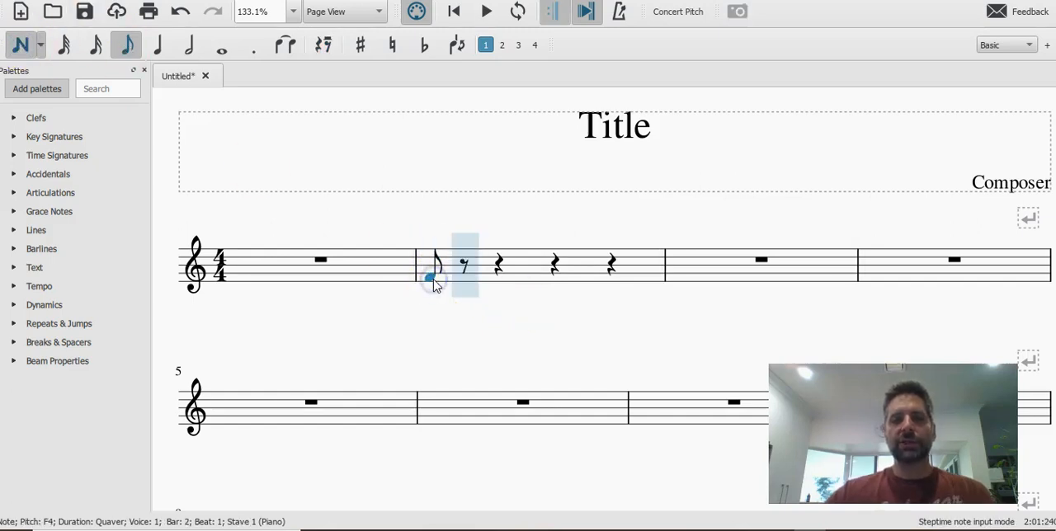
pyautogui.click(459, 279)
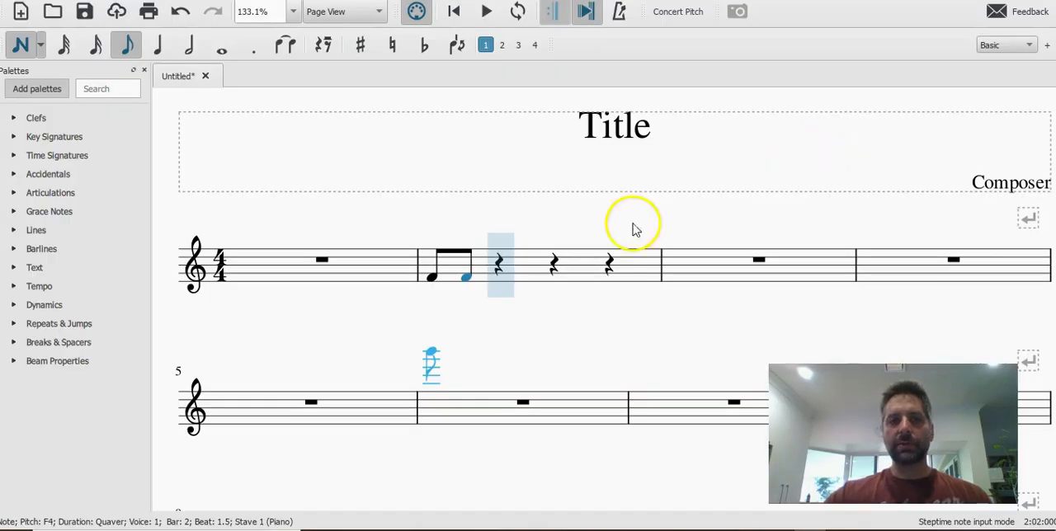
# Enter two F4 semiquavers at the start of beat 2 in bar 2.
pyautogui.click(94, 46)
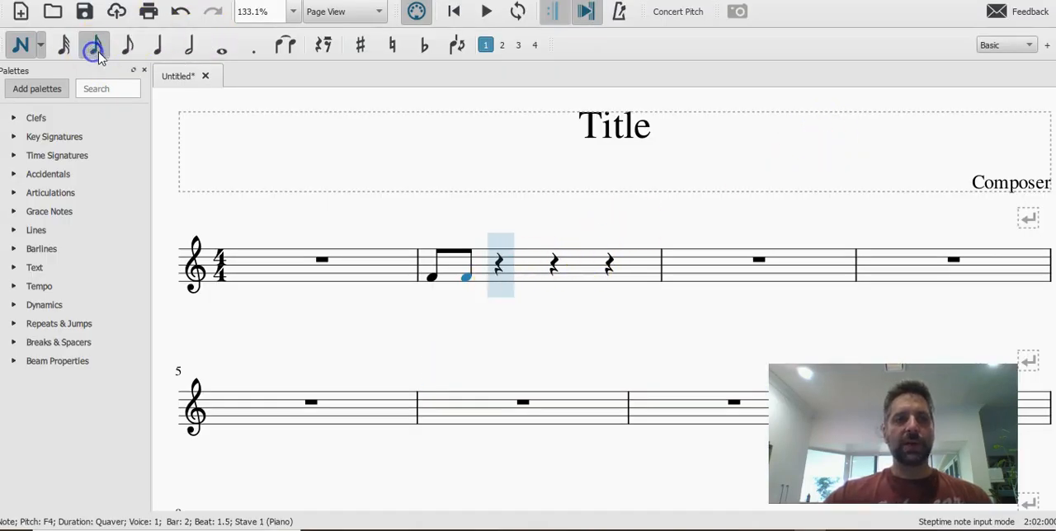
pyautogui.click(506, 284)
pyautogui.click(516, 283)
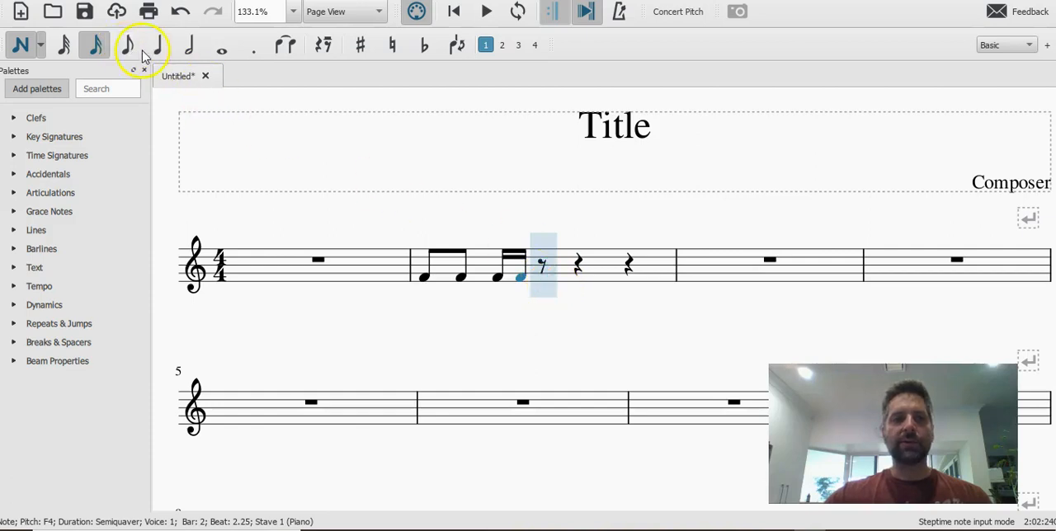
# Add an F4 on the second half of beat 2 in bar 2 and set its duration to a quaver.
pyautogui.click(127, 47)
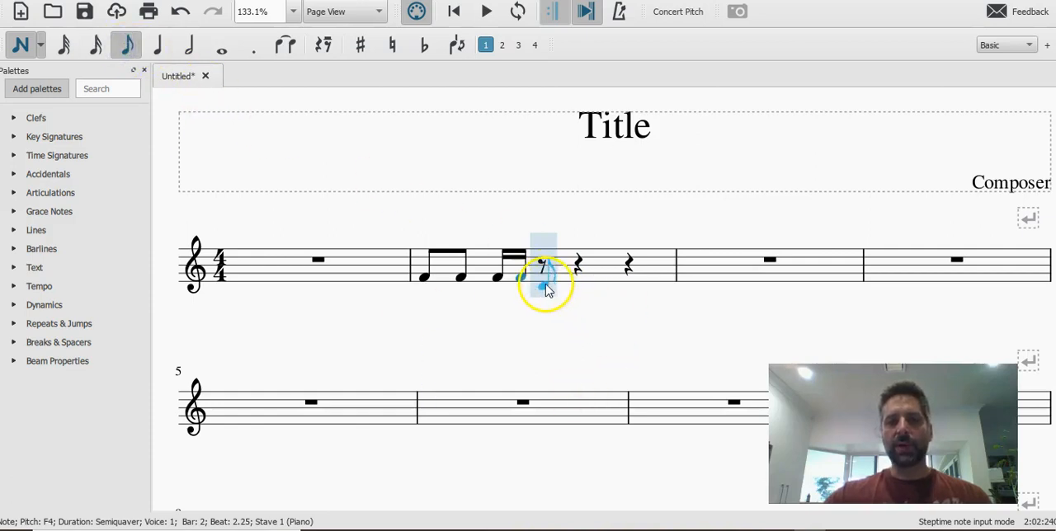
pyautogui.click(95, 46)
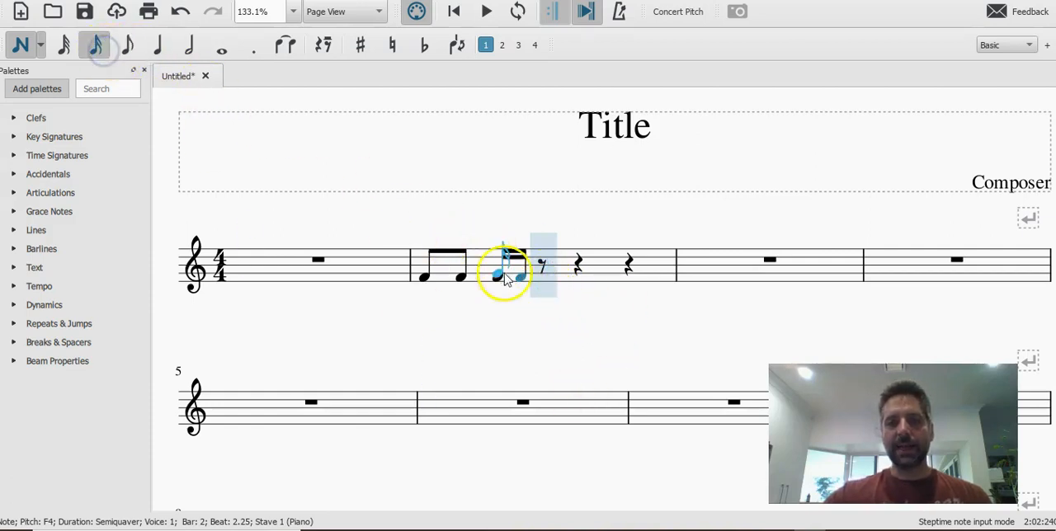
pyautogui.click(544, 278)
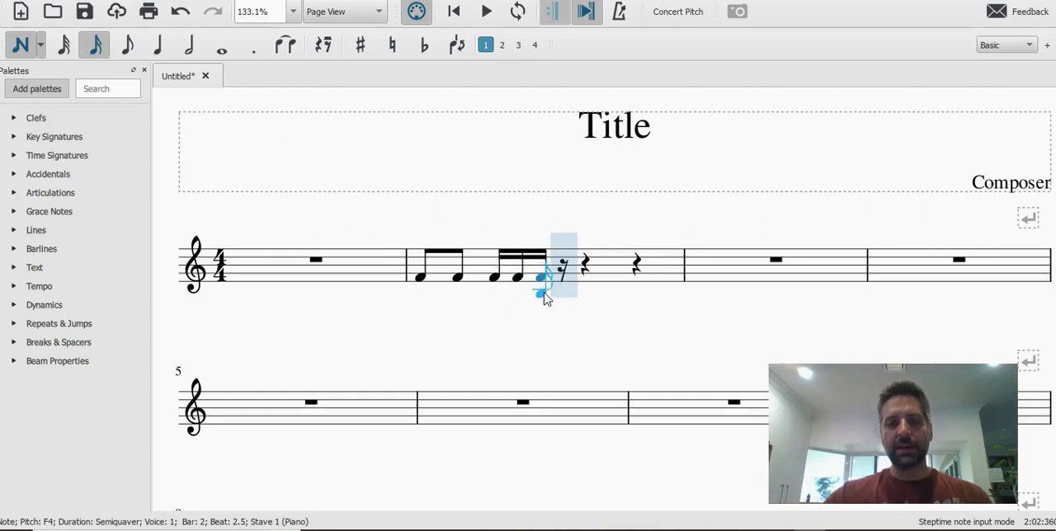
pyautogui.press('Escape')
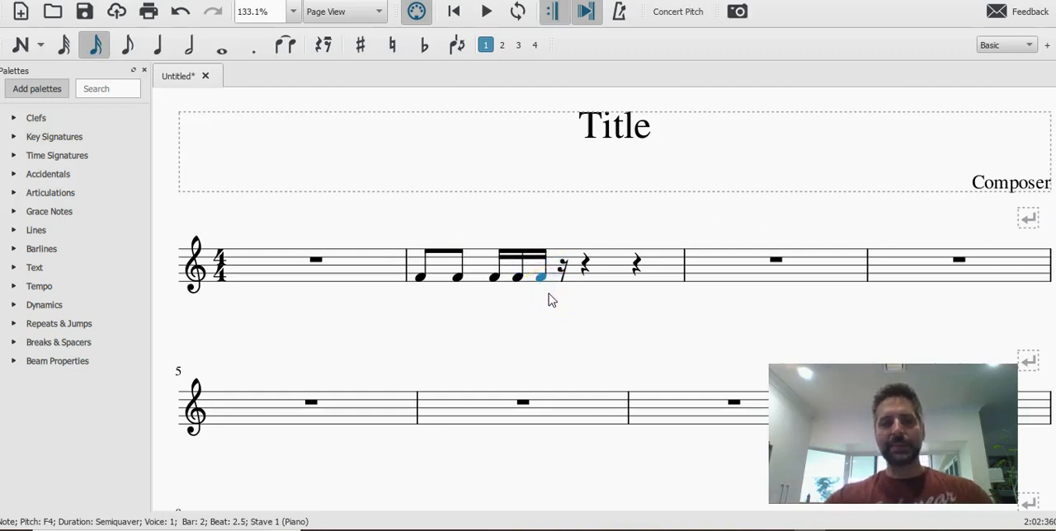
pyautogui.click(542, 281)
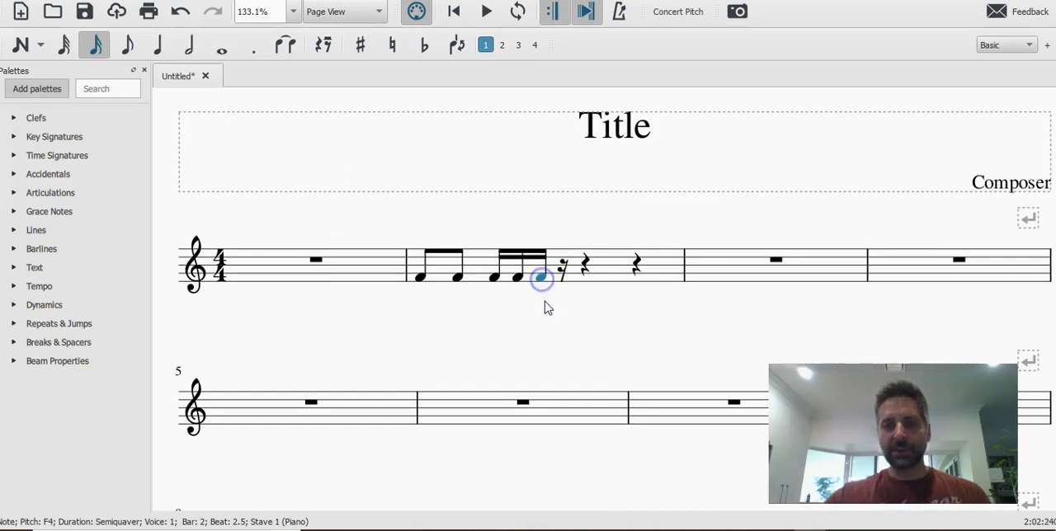
pyautogui.click(545, 307)
pyautogui.click(543, 280)
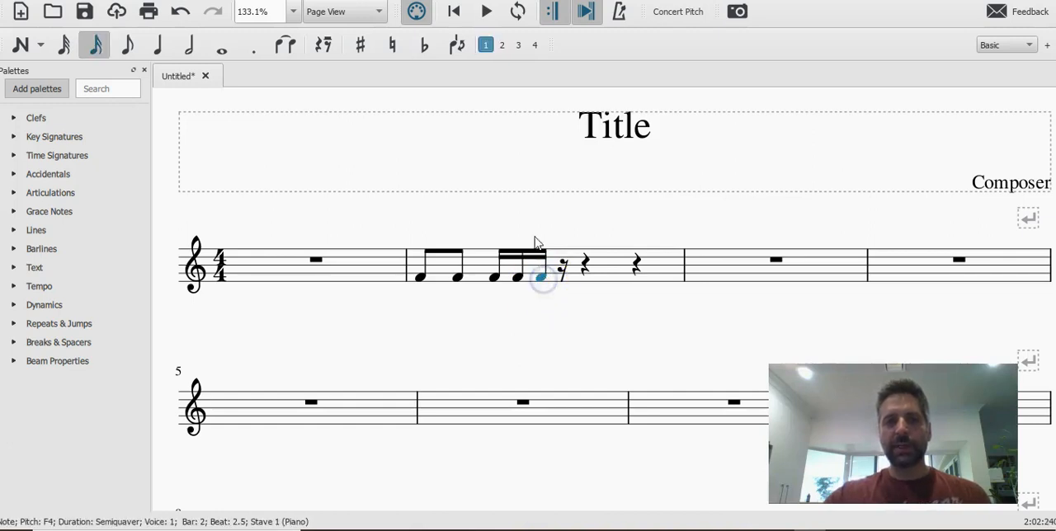
pyautogui.click(127, 44)
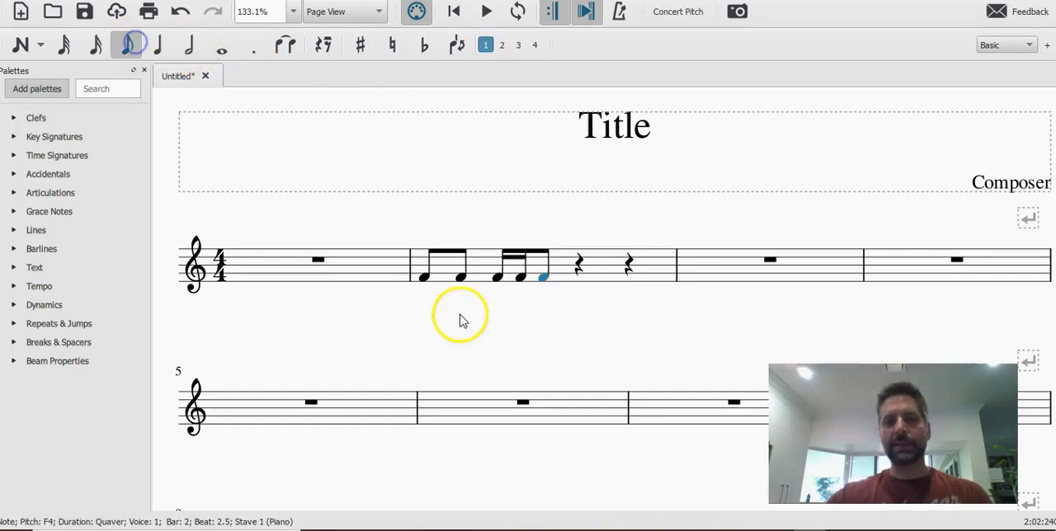
# Check the "lots of" rhythm in the whiteboard photo and enter two F4 quavers on beat 3 of bar 2.
pyautogui.click(499, 280)
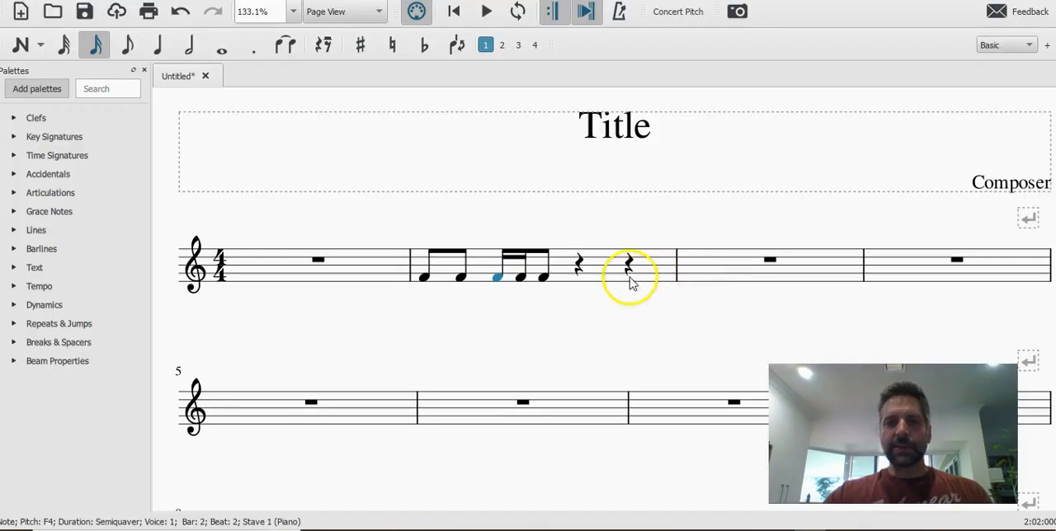
pyautogui.click(578, 266)
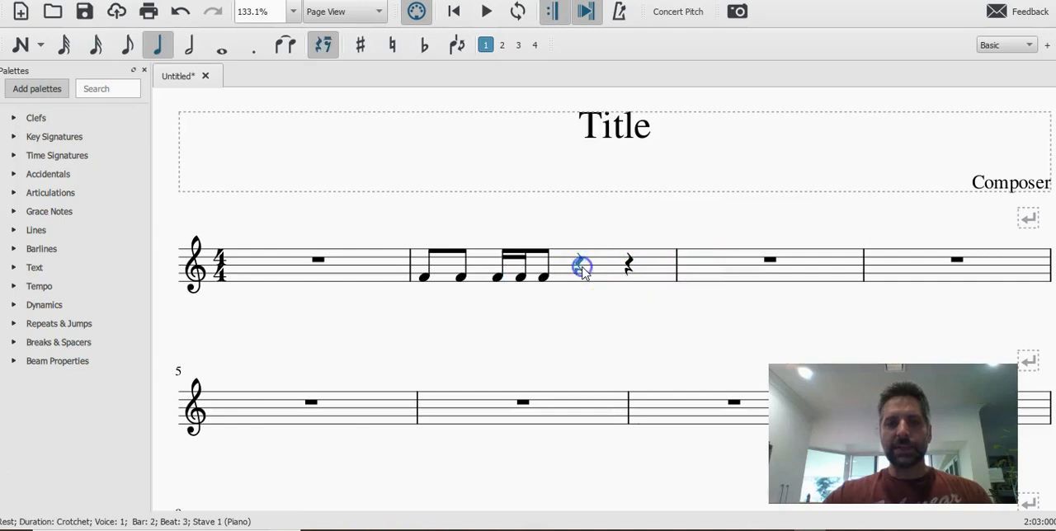
pyautogui.click(128, 51)
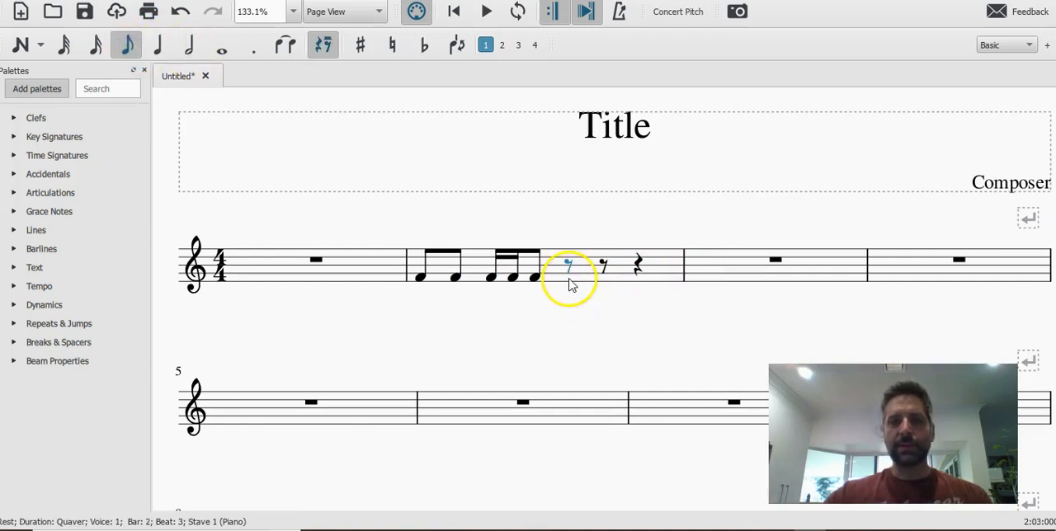
pyautogui.click(37, 46)
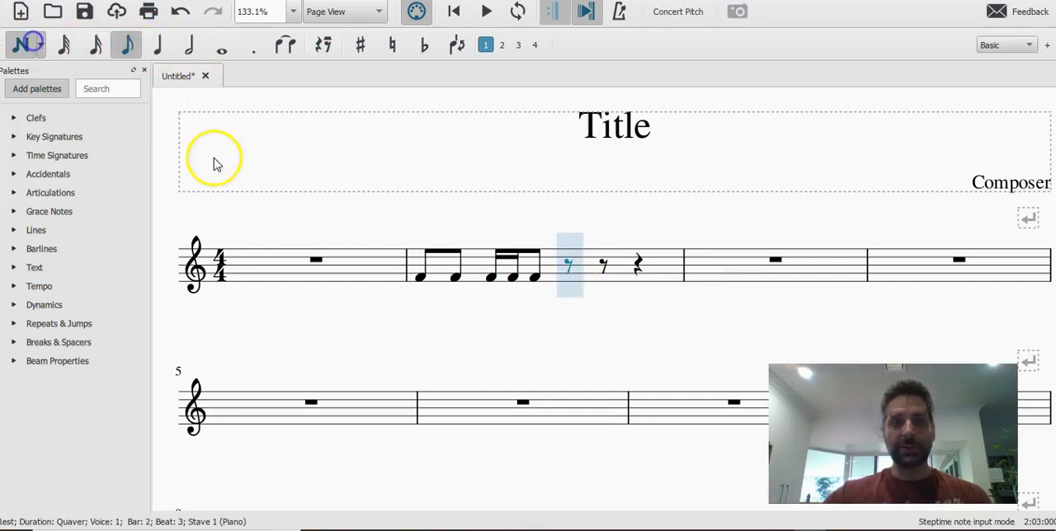
pyautogui.click(571, 278)
pyautogui.click(593, 279)
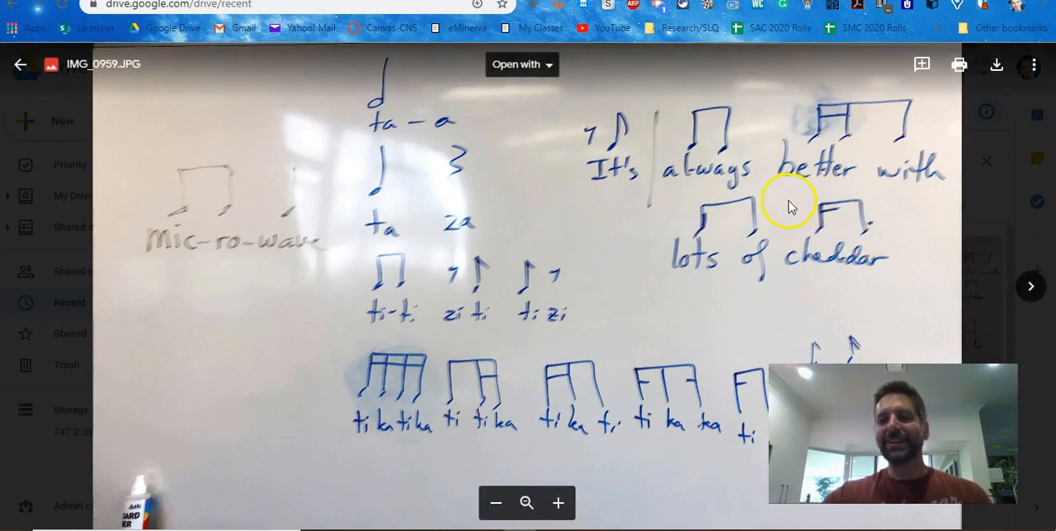
# Return to MuseScore and enter an F4 semiquaver followed by a dotted F4 quaver on beat 4 of bar 2.
pyautogui.hotkey('alt', 'Tab')
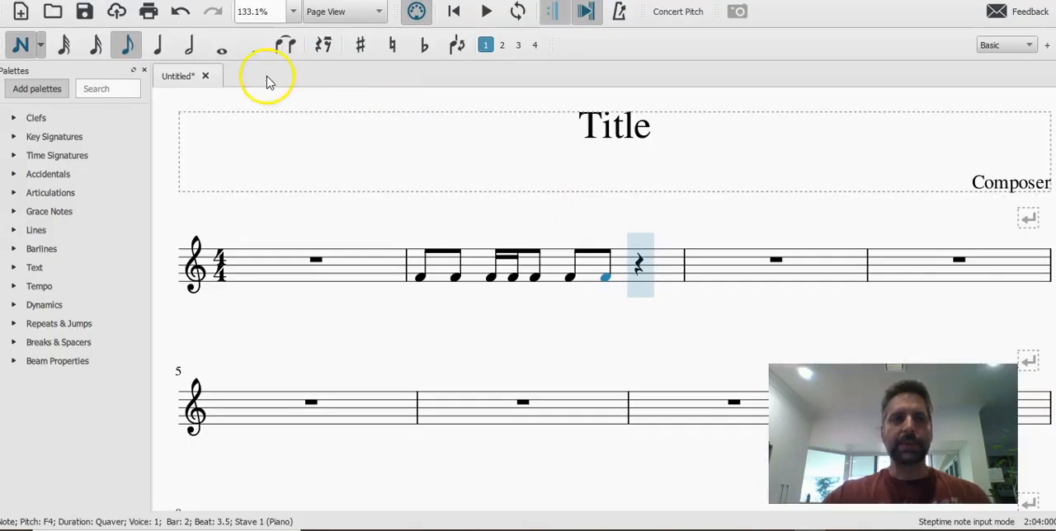
pyautogui.click(95, 44)
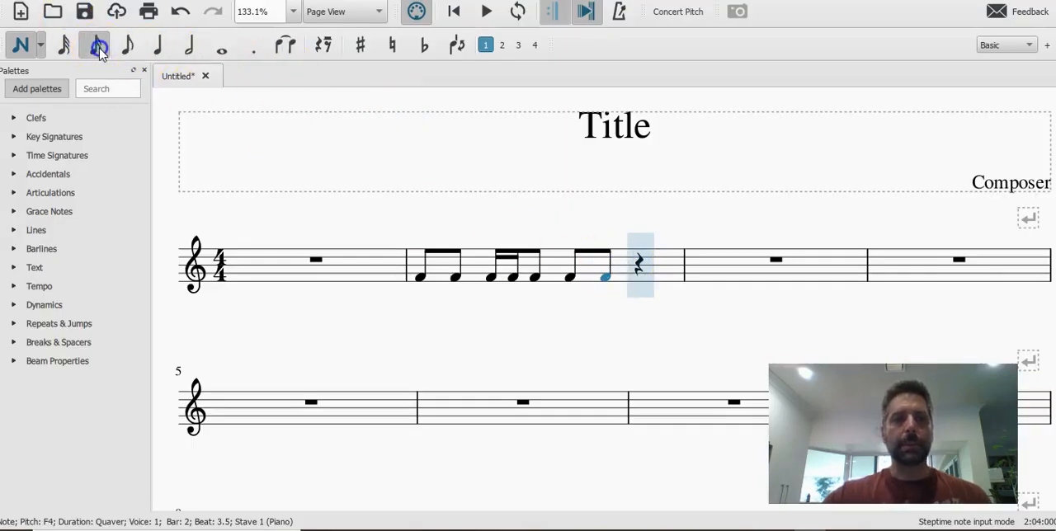
pyautogui.click(643, 276)
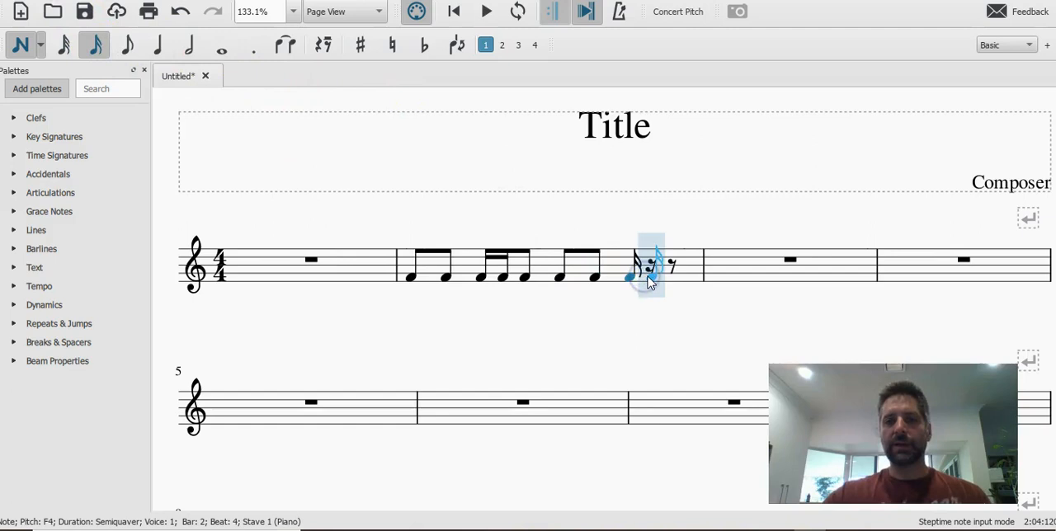
pyautogui.click(127, 44)
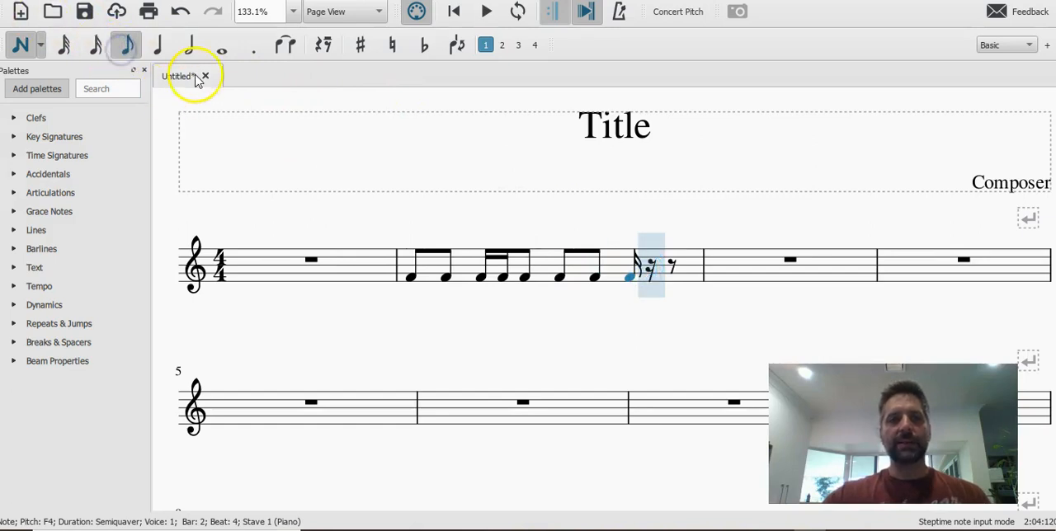
pyautogui.click(254, 56)
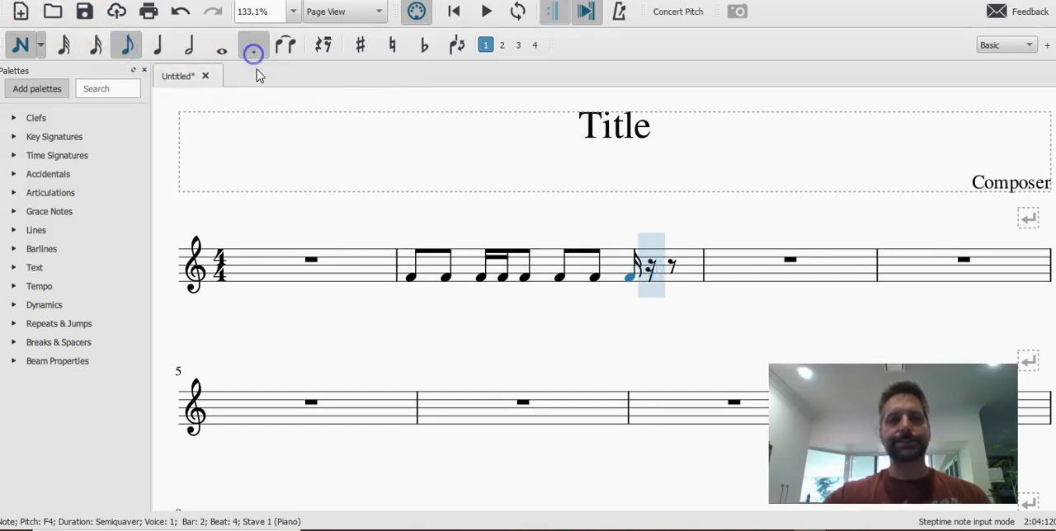
pyautogui.click(653, 279)
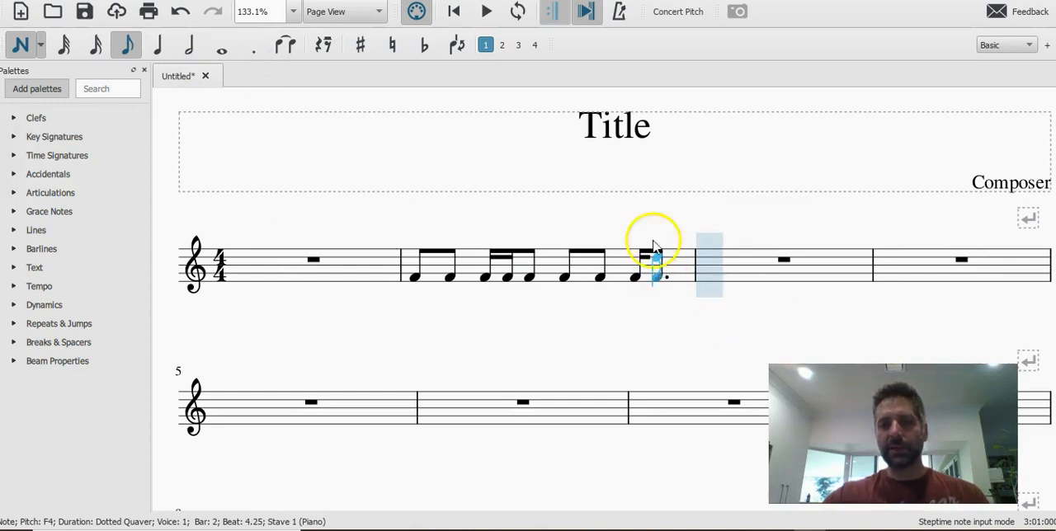
pyautogui.press('Escape')
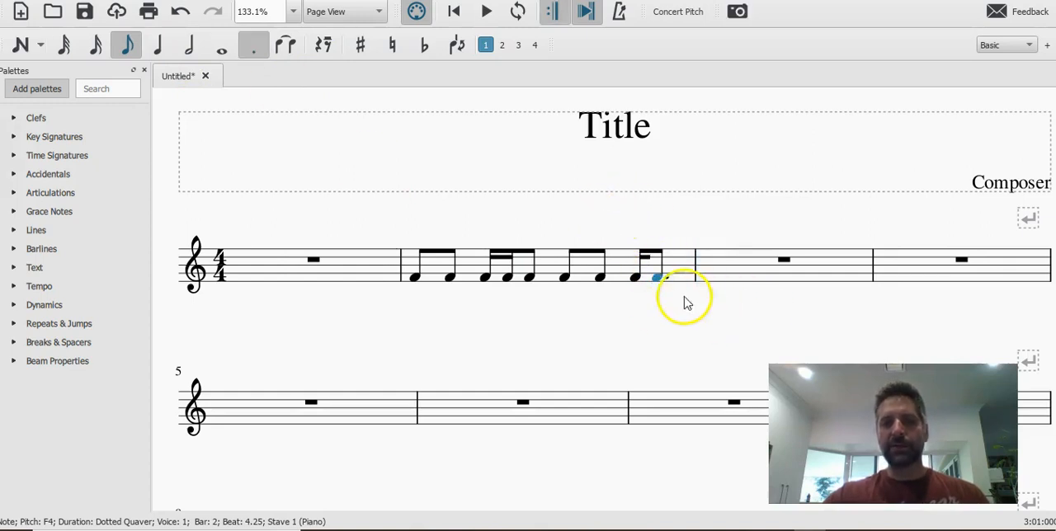
# Remove the augmentation dot from the last note of bar 2 and add it back.
pyautogui.click(254, 45)
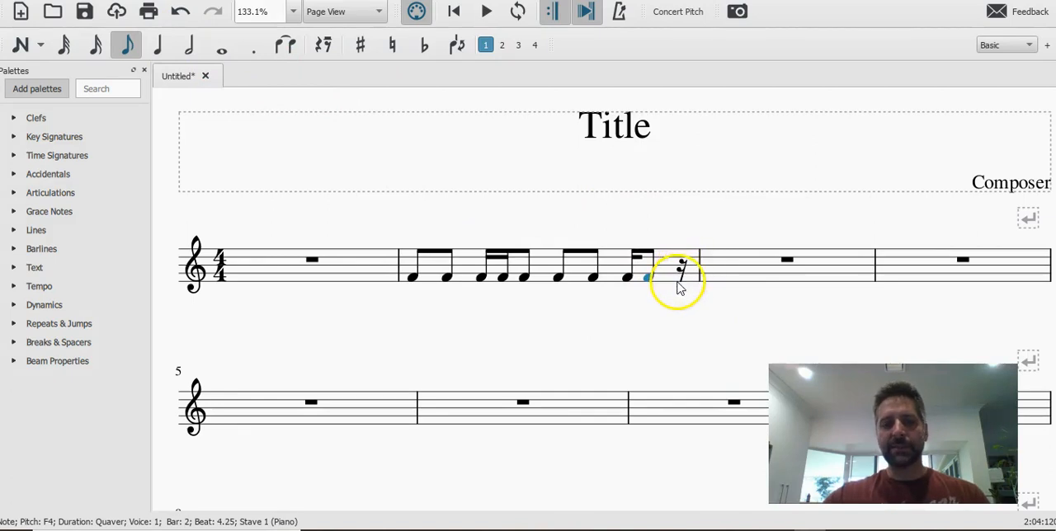
pyautogui.hotkey('alt', 'Tab')
pyautogui.hotkey('alt', 'Tab')
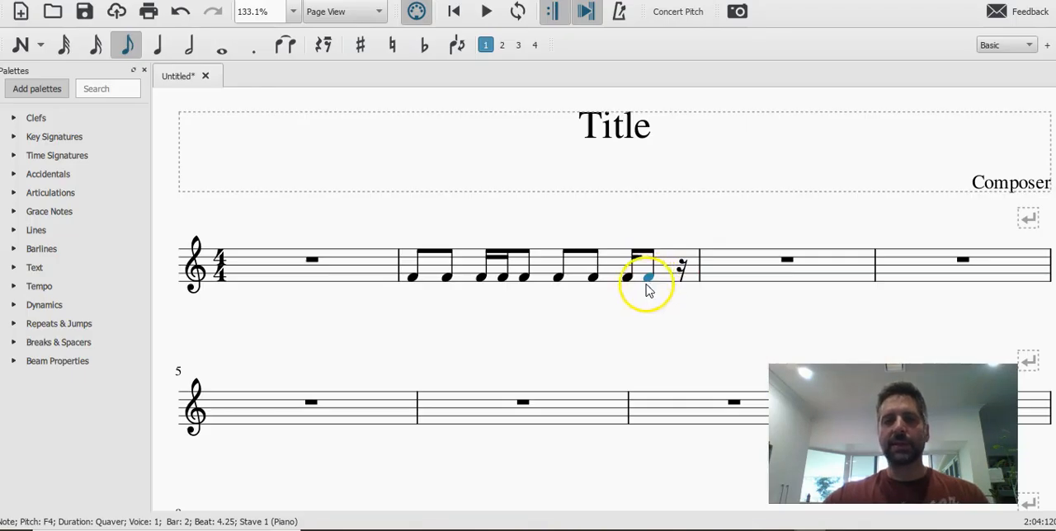
pyautogui.click(253, 48)
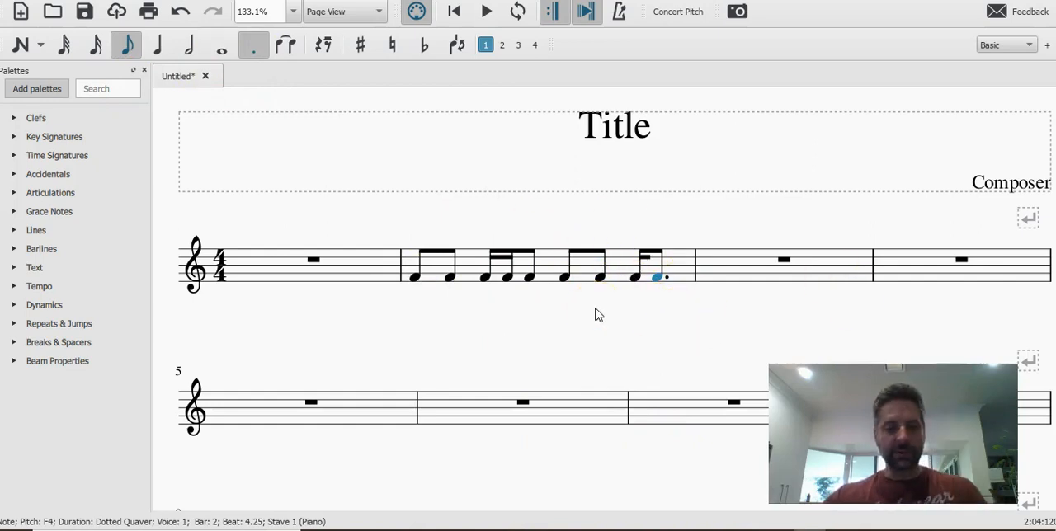
# Check the "It's" pickup in the whiteboard photo and divide the whole-bar rest in bar 1 into four crotchet rests.
pyautogui.hotkey('alt', 'Tab')
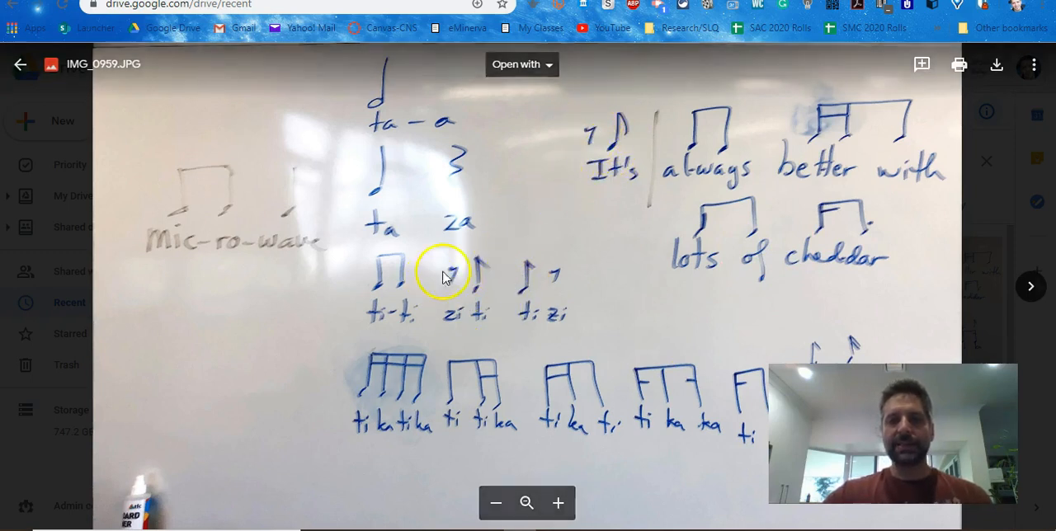
pyautogui.hotkey('alt', 'Tab')
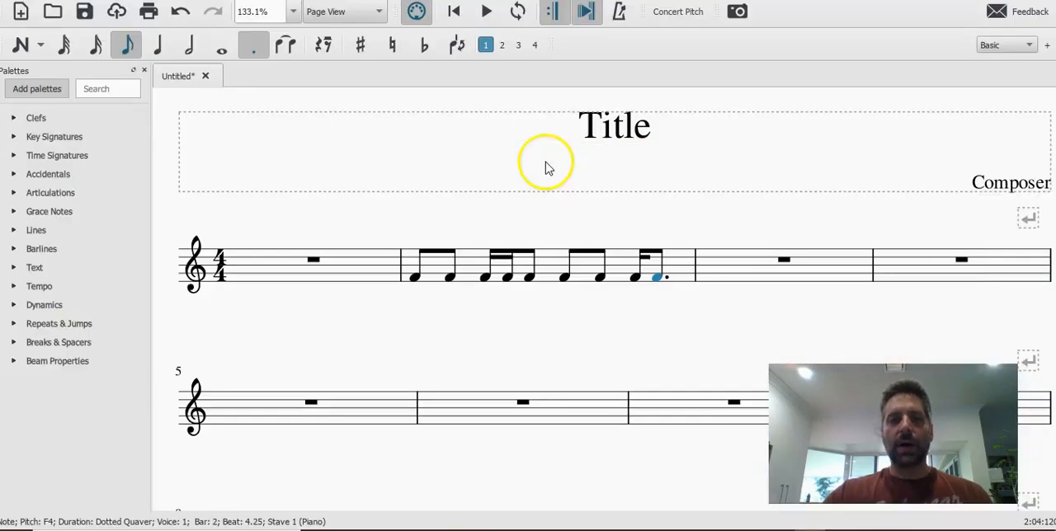
pyautogui.click(314, 261)
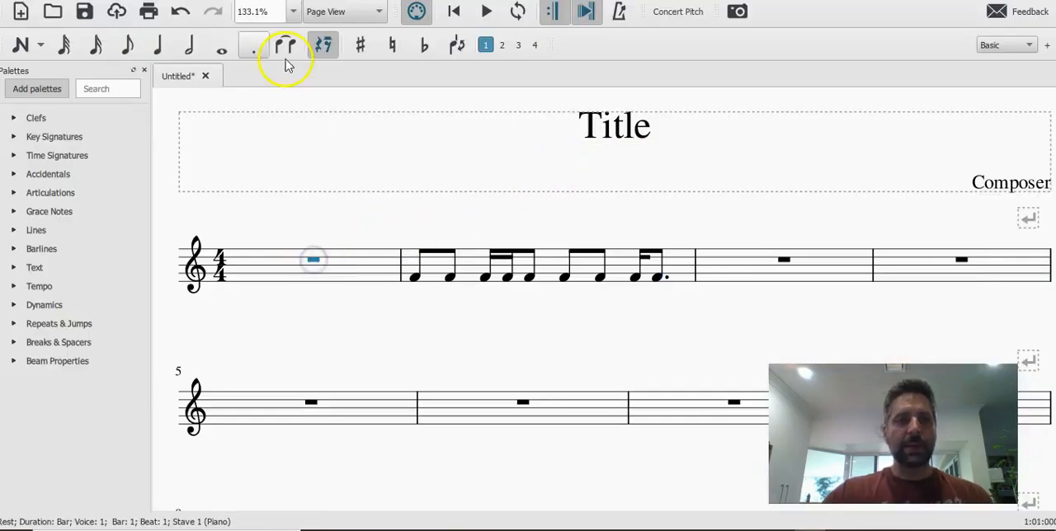
pyautogui.click(157, 46)
pyautogui.click(350, 268)
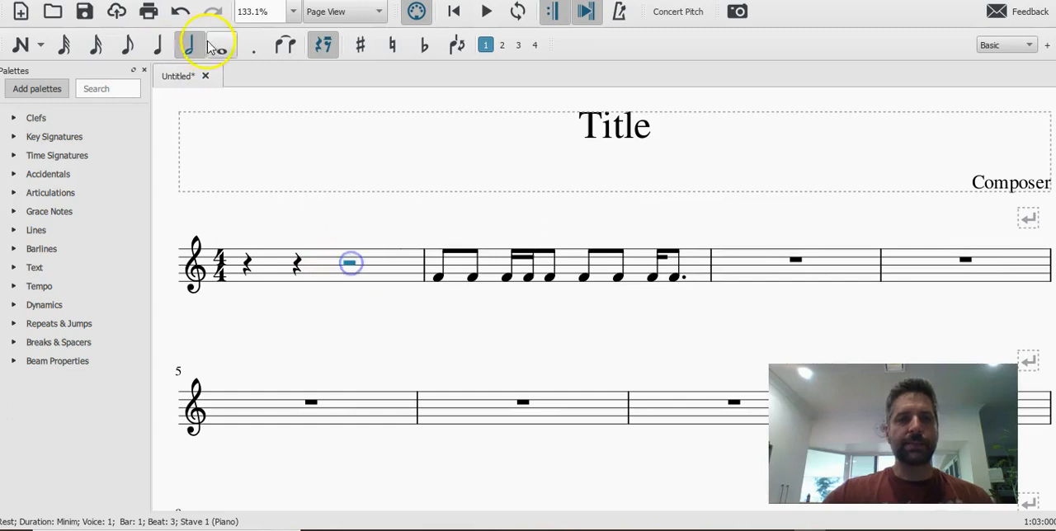
pyautogui.click(156, 46)
pyautogui.click(392, 266)
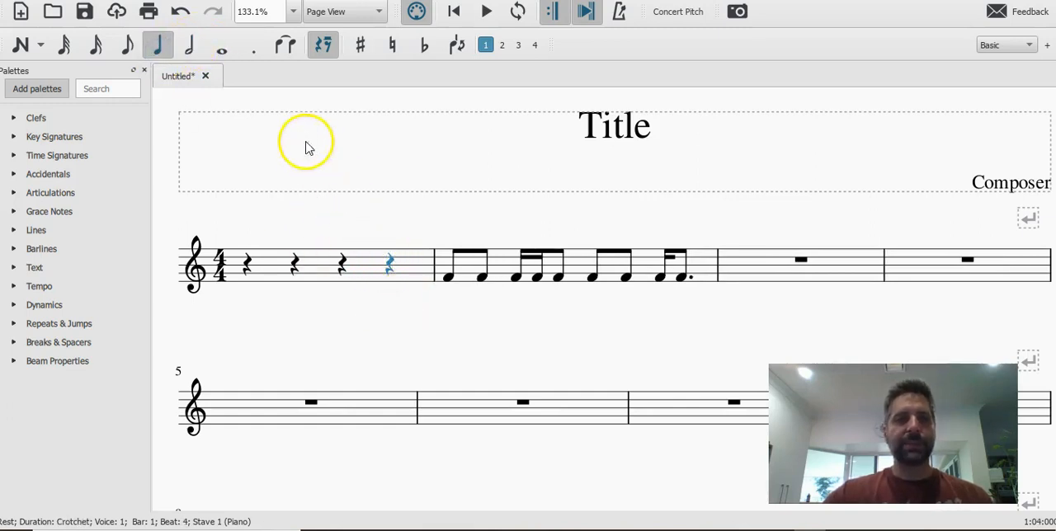
# Divide the beat 4 rest of bar 1 into quavers and enter an F4 quaver on the second half.
pyautogui.click(129, 51)
pyautogui.click(419, 264)
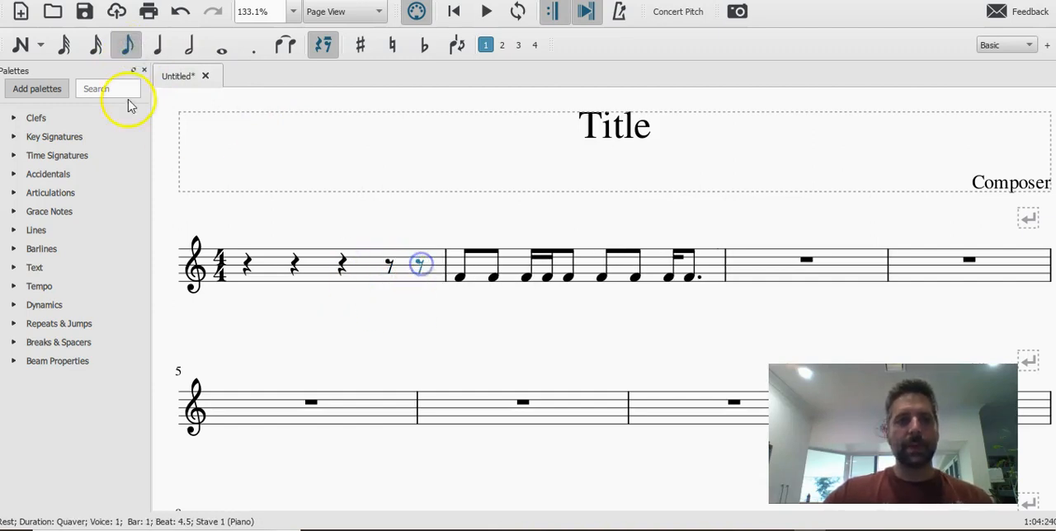
pyautogui.click(39, 45)
pyautogui.click(13, 43)
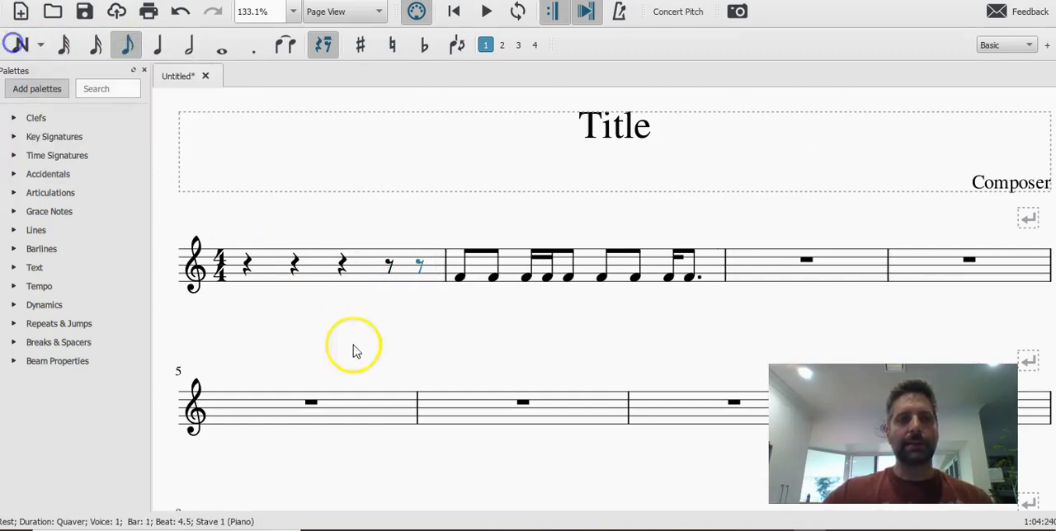
pyautogui.click(19, 43)
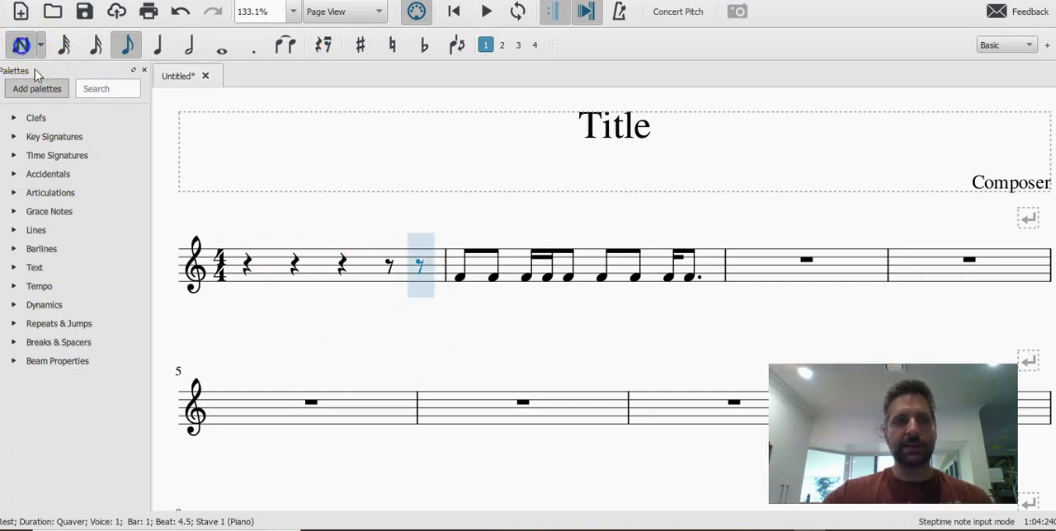
pyautogui.click(425, 280)
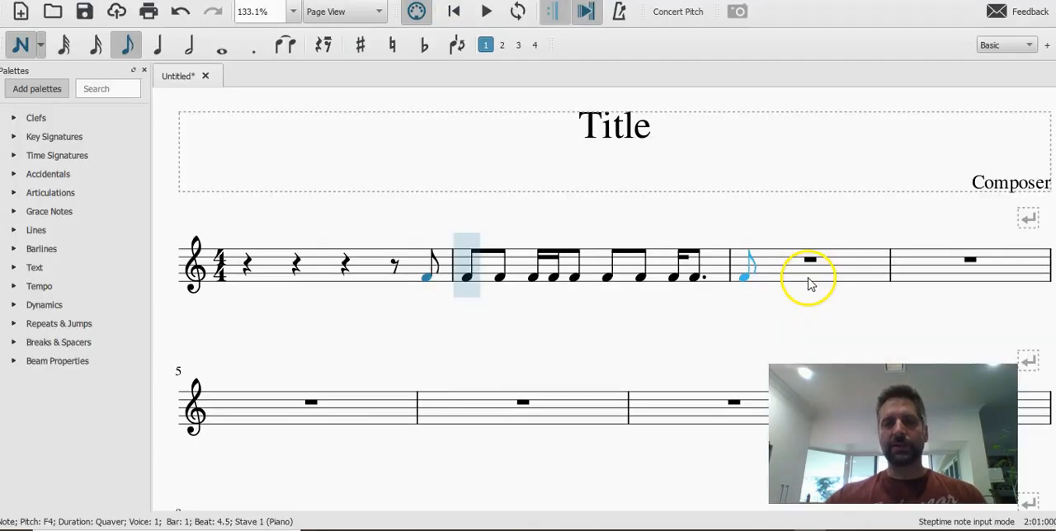
pyautogui.click(746, 280)
pyautogui.press('Escape')
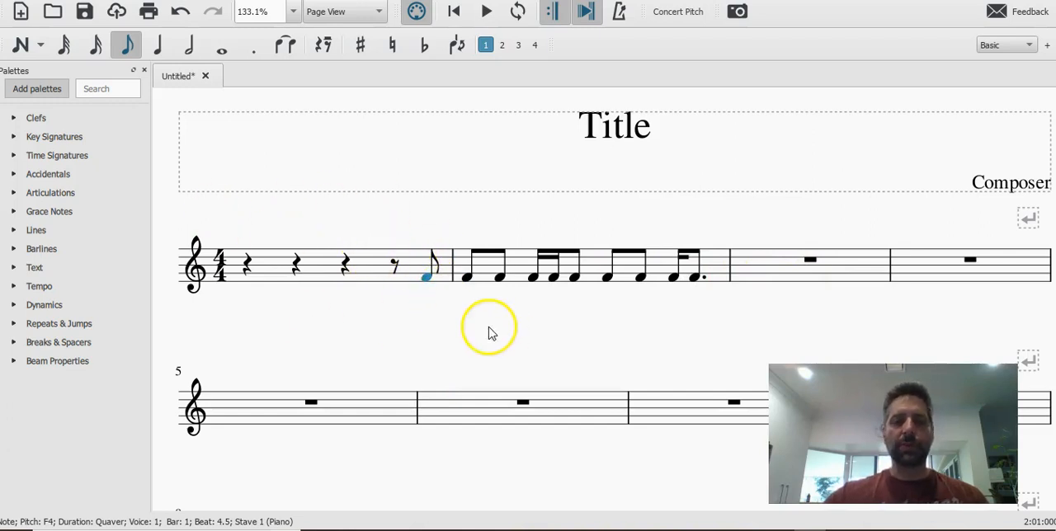
# Change the first crotchet rest of bar 1 to a minim rest and undo the change.
pyautogui.click(248, 266)
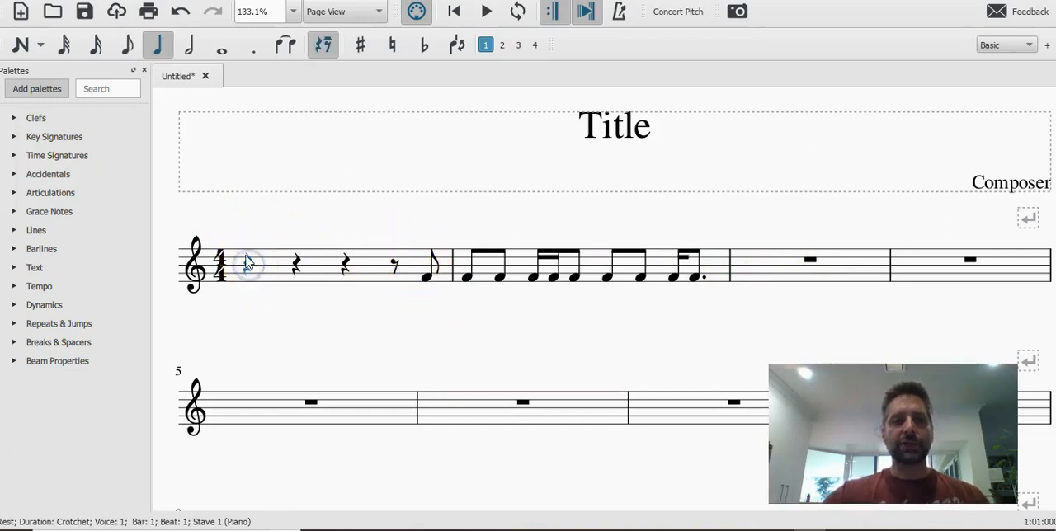
pyautogui.click(189, 45)
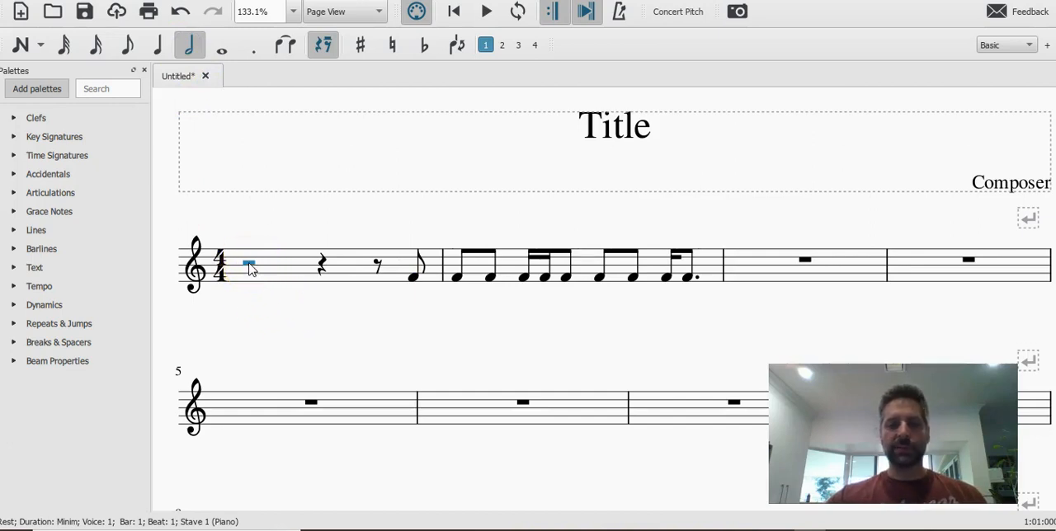
pyautogui.hotkey('ctrl', 'z')
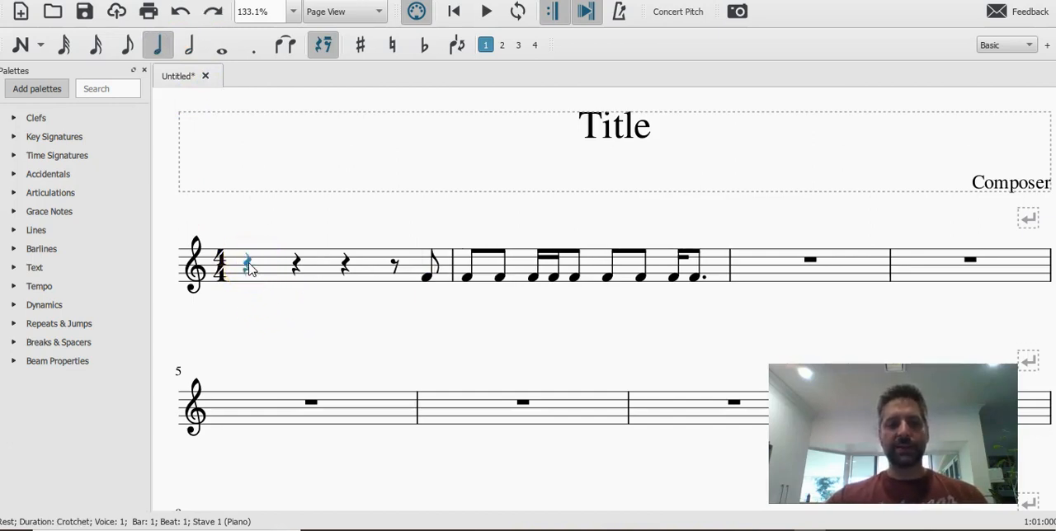